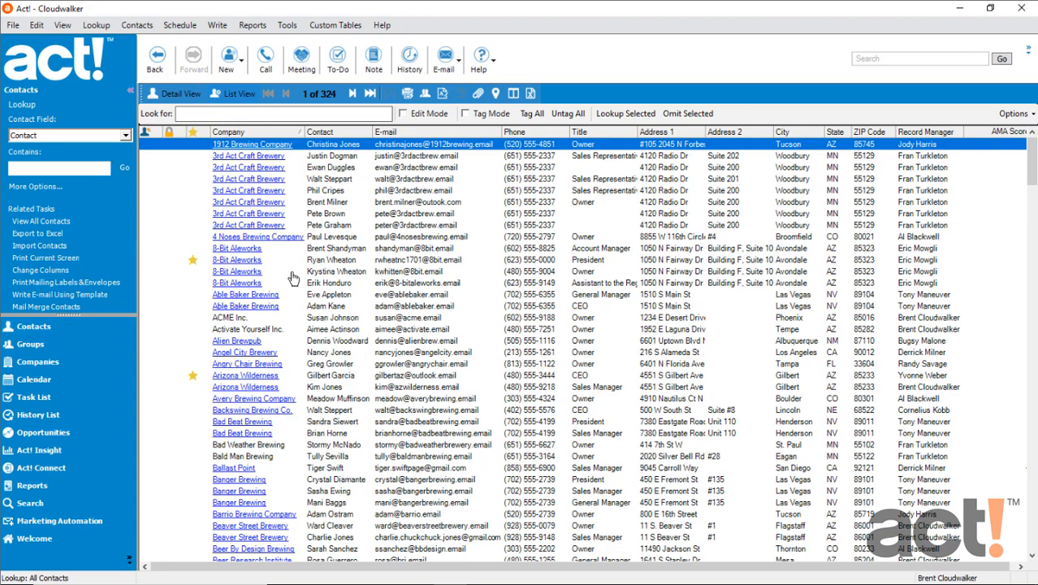
Step: Open the detail record of the favorite 8-Bit Aleworks contact and display its user fields
double_click(335, 260)
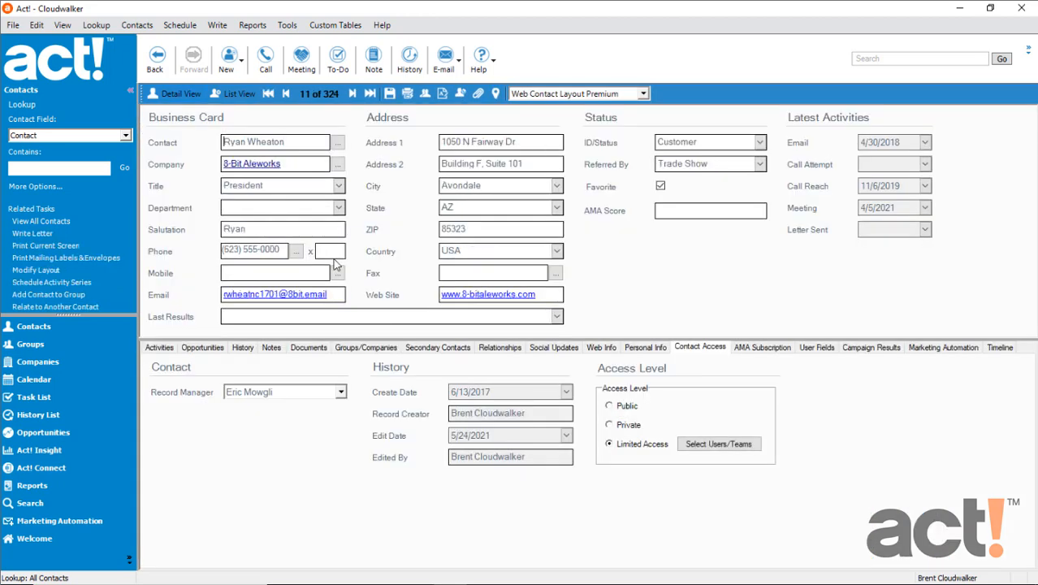
click(818, 348)
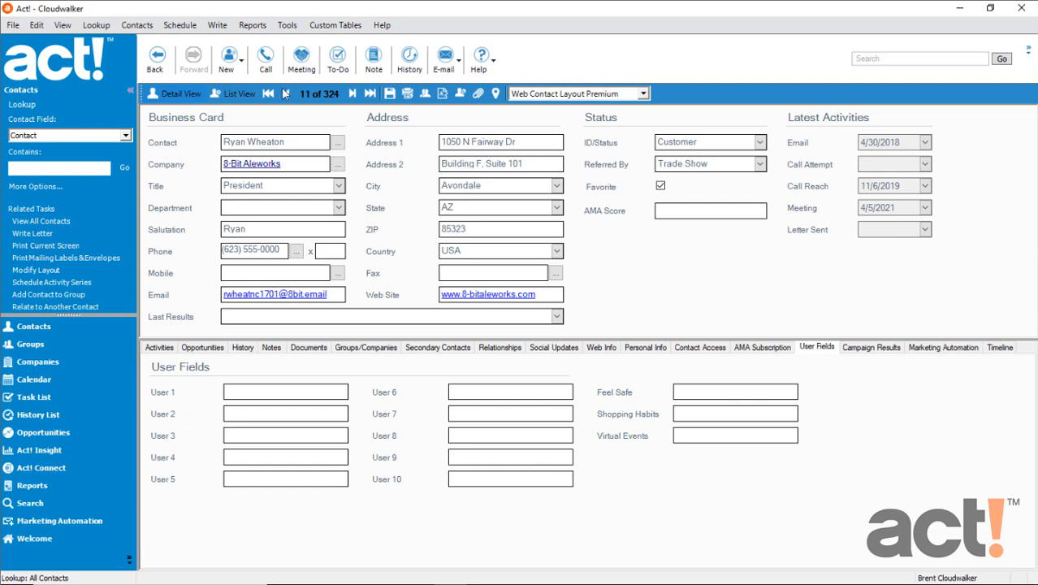
Step: Open the contact field definitions and rename the User 1 field as Account Number
click(287, 25)
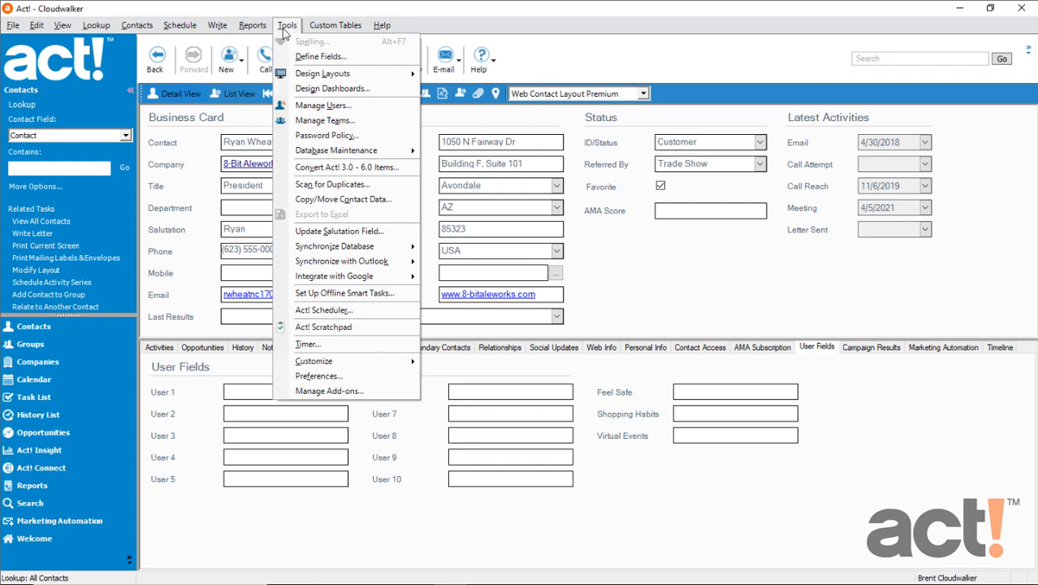
click(307, 56)
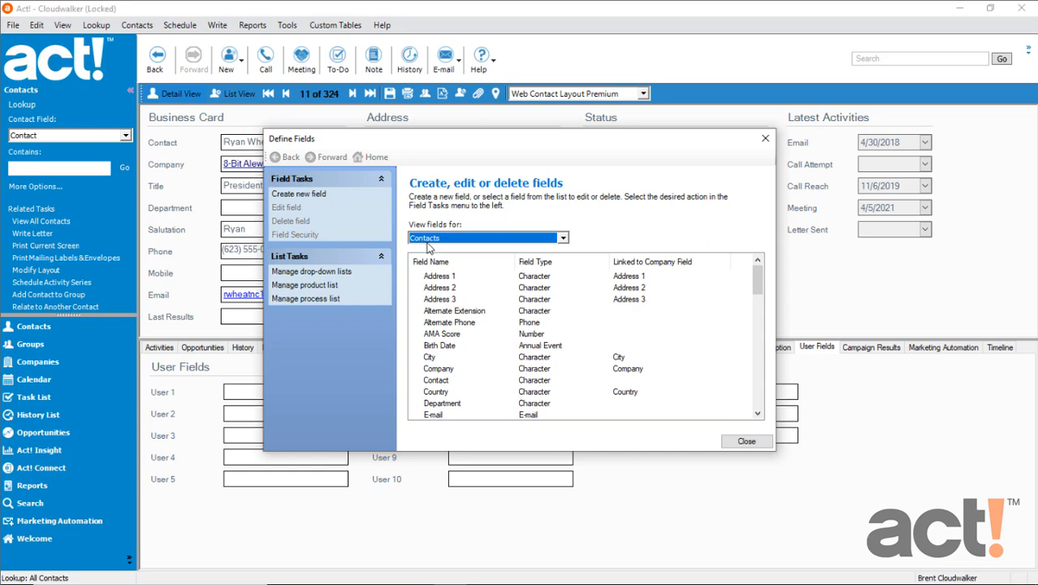
scroll(455, 317, down, 12)
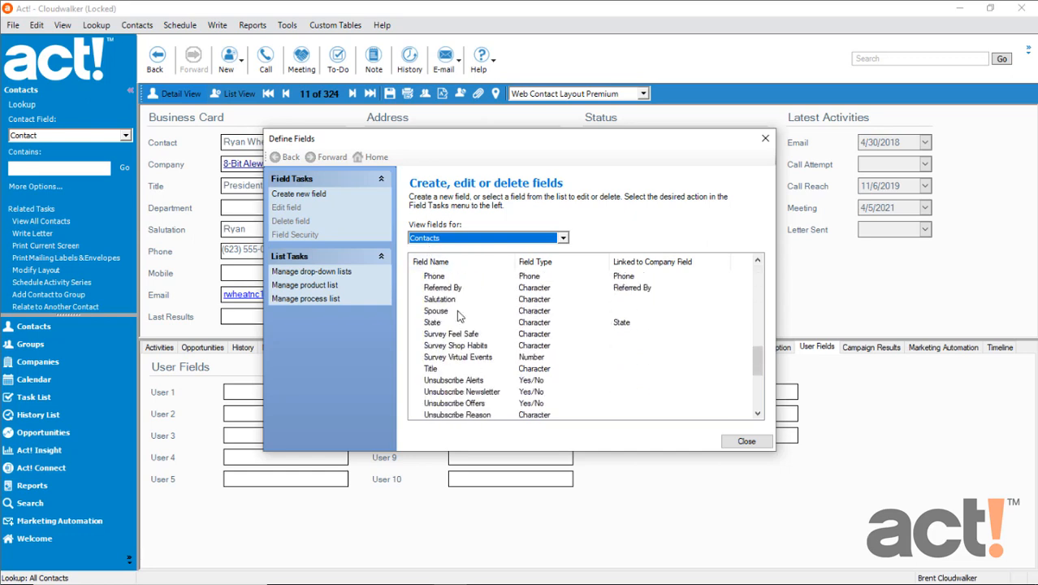
scroll(457, 316, down, 3)
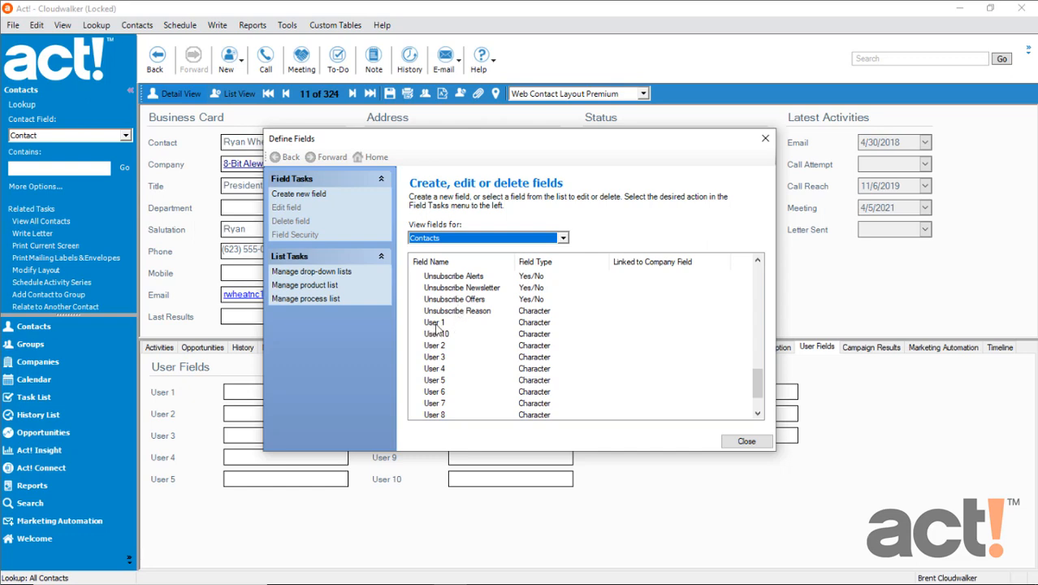
click(439, 324)
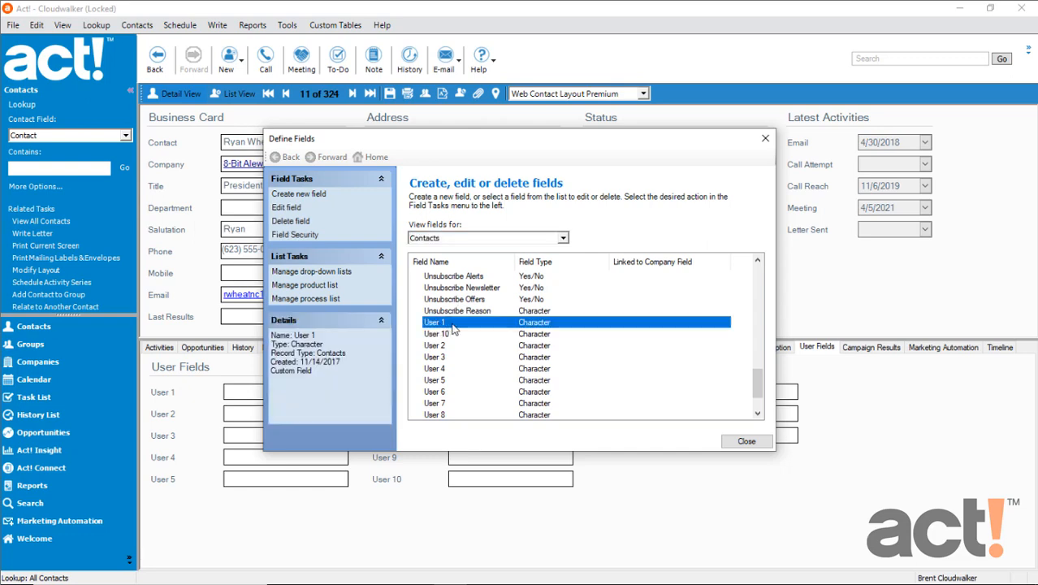
click(297, 209)
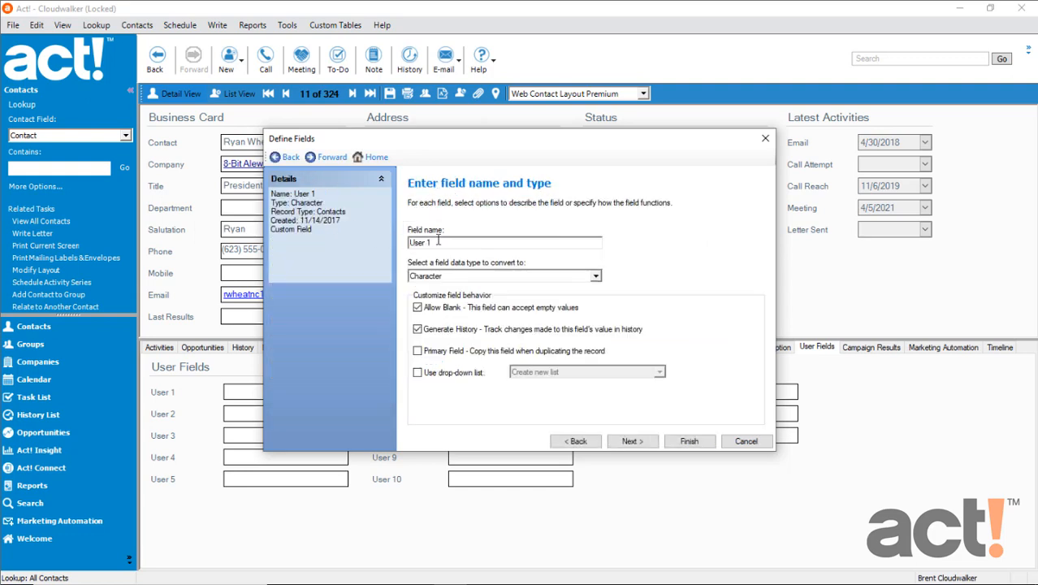
drag(438, 241, 402, 241)
text(Account Number)
Step: Convert the Account Number field to the Uppercase data type and accept the type change
click(457, 276)
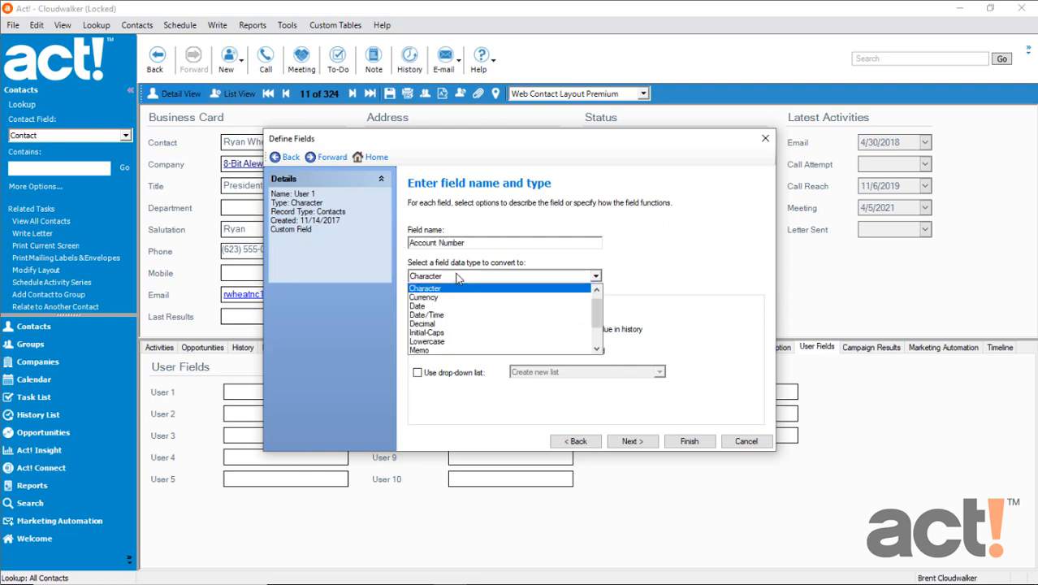
click(597, 342)
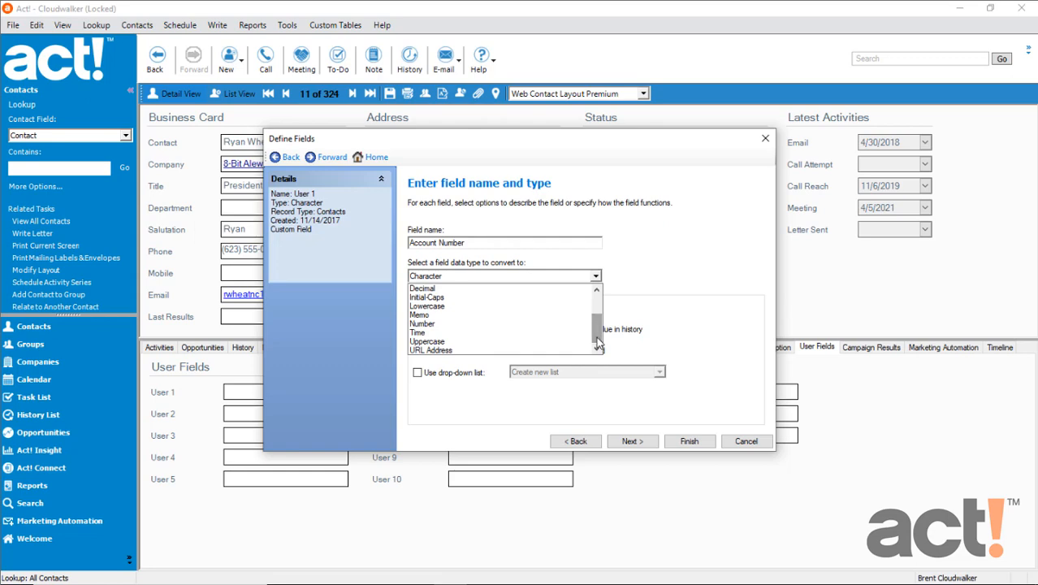
click(451, 342)
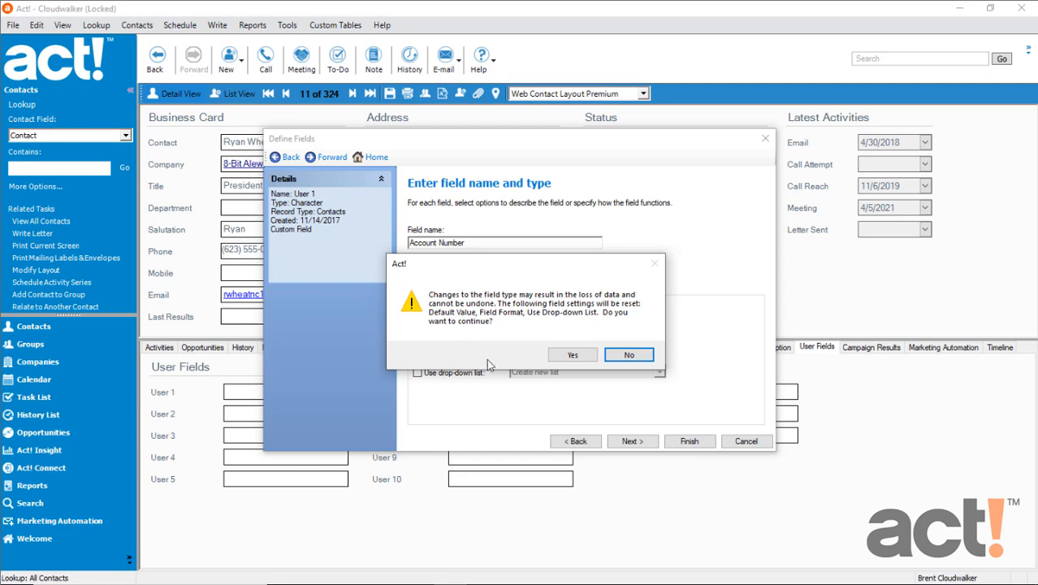
click(570, 355)
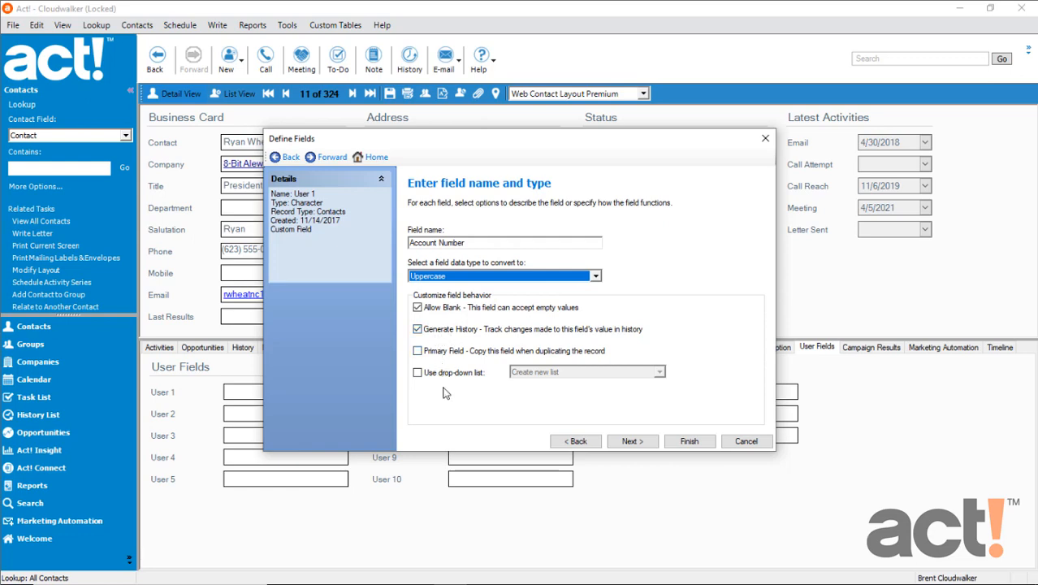
Step: Give the Account Number field the format @@@@## and a length of 6, then save the field definition
click(630, 441)
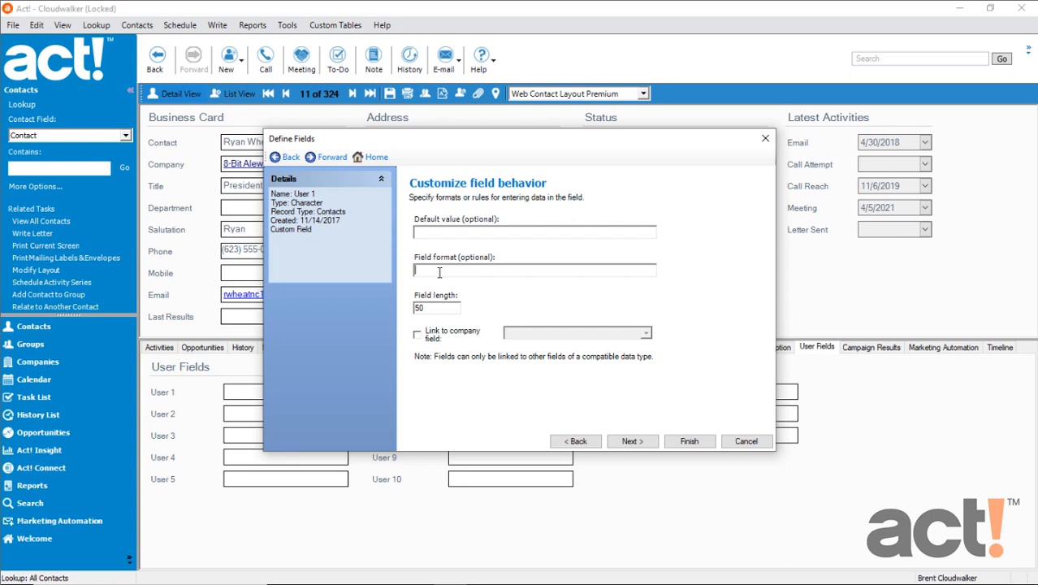
text(@@@@##)
double_click(423, 308)
text(6)
click(688, 442)
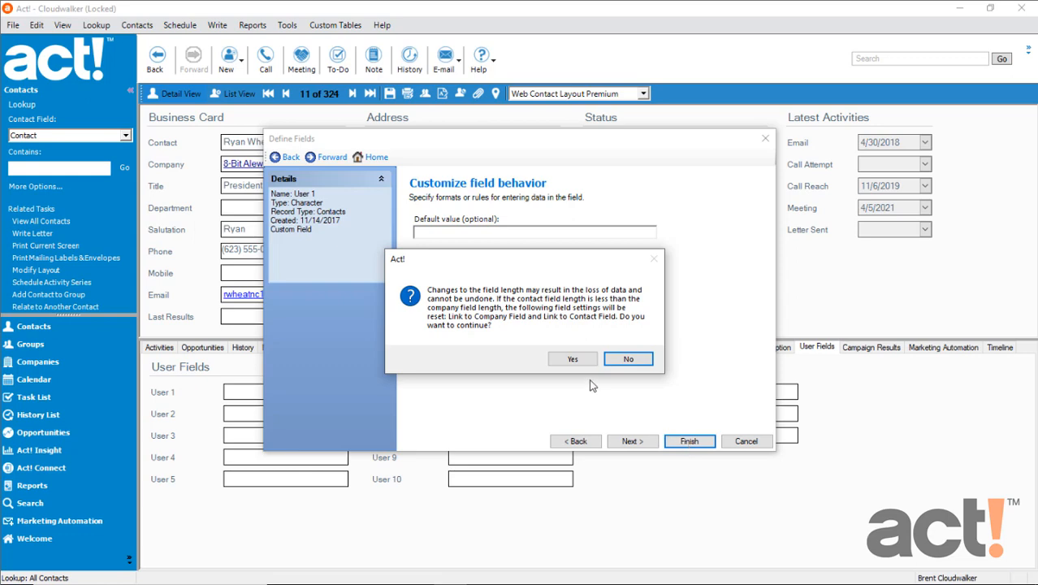
click(573, 359)
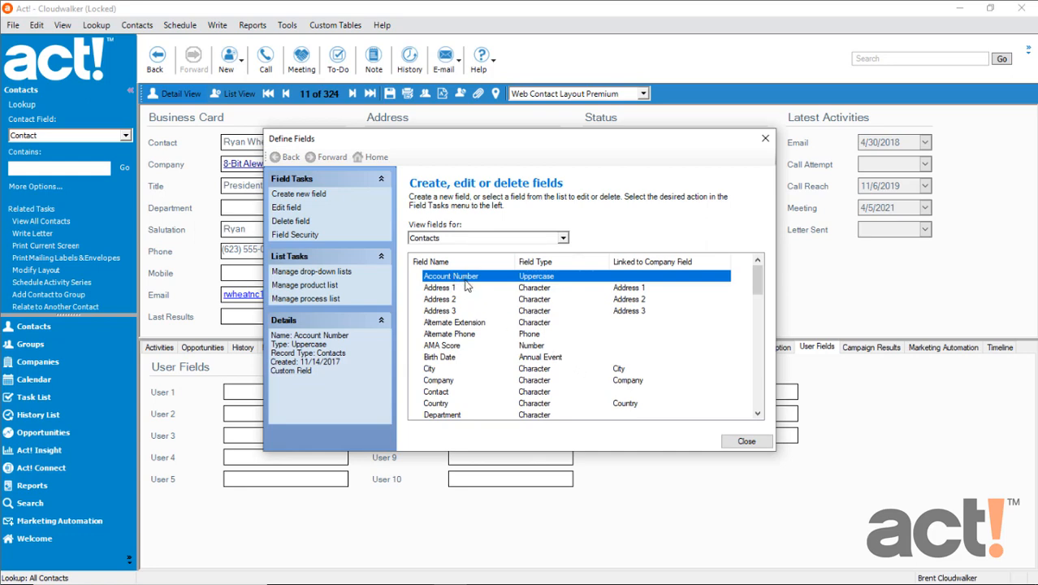
Step: Edit the User 2 contact field and rename it as Credit Limit
scroll(467, 289, down, 6)
scroll(467, 288, down, 10)
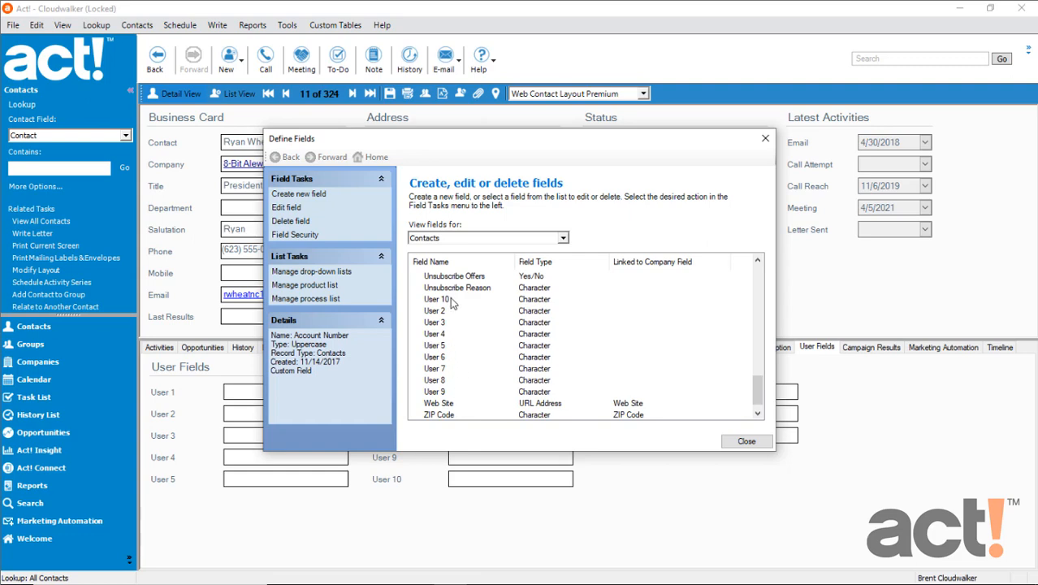
scroll(453, 302, up, 16)
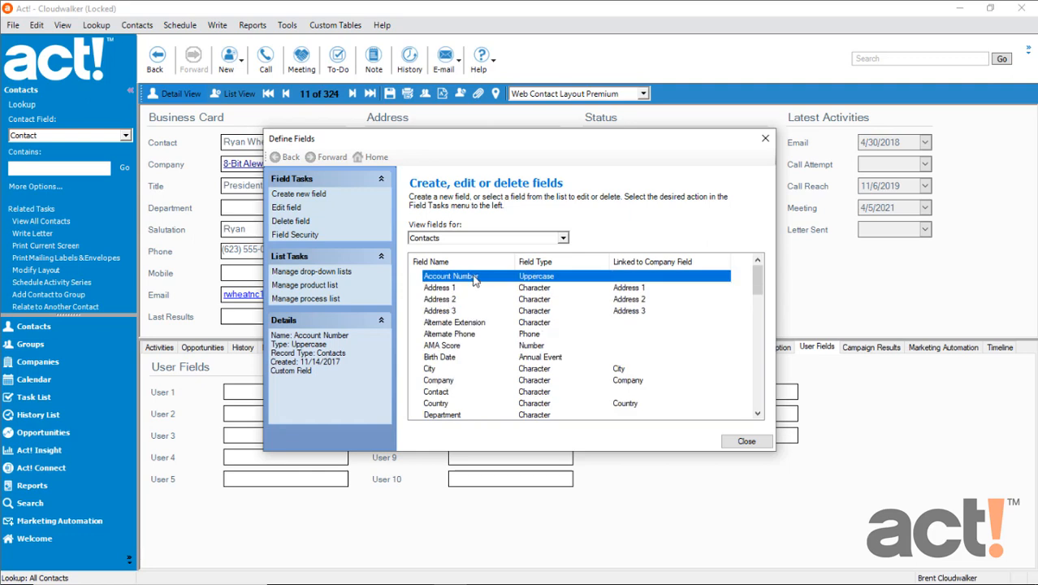
scroll(474, 295, down, 14)
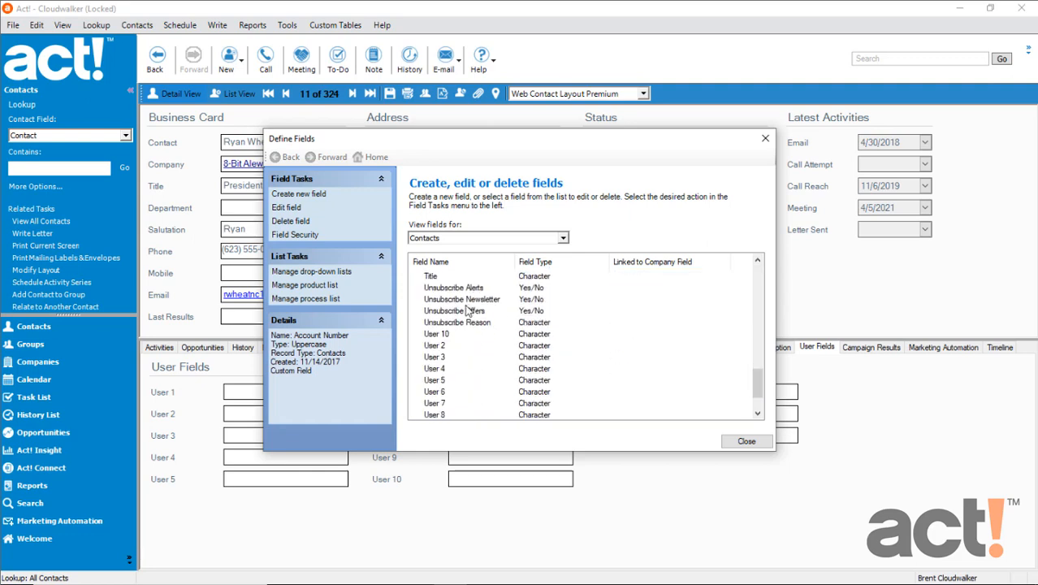
click(444, 346)
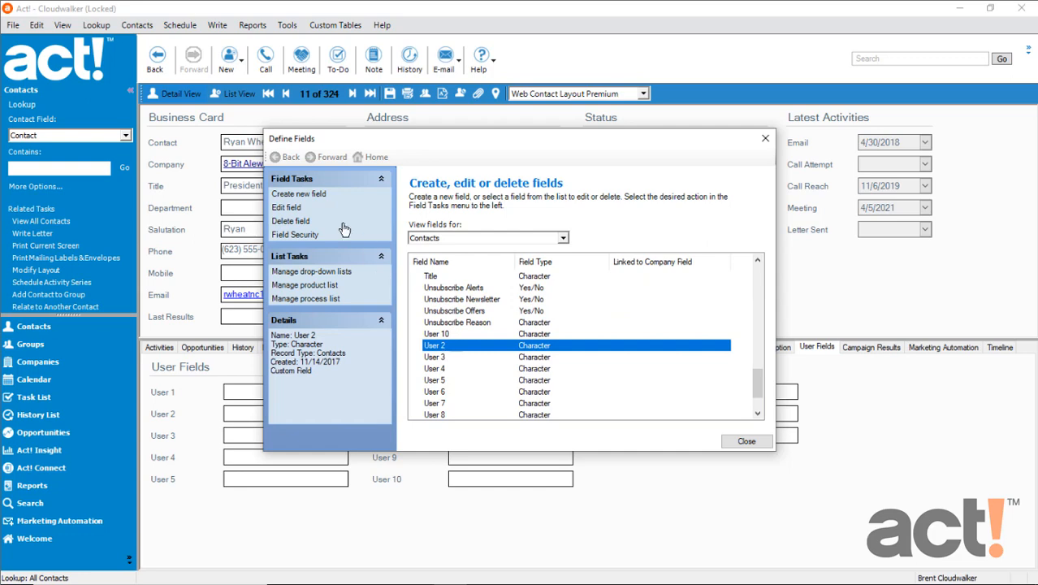
click(297, 208)
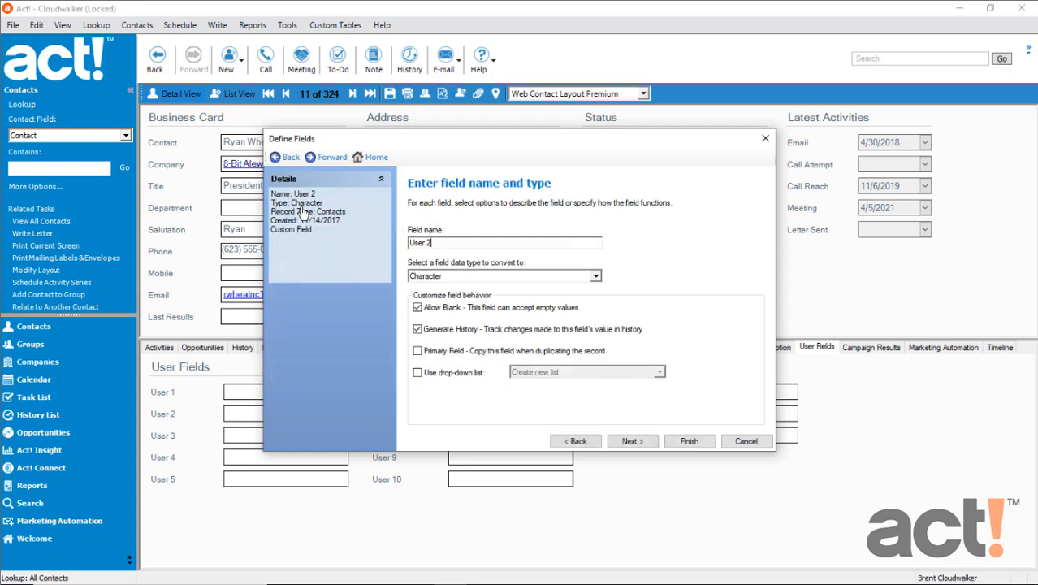
drag(440, 242, 405, 242)
text(Credit Limit)
Step: Convert the Credit Limit field to the Currency data type and accept the type change
click(455, 276)
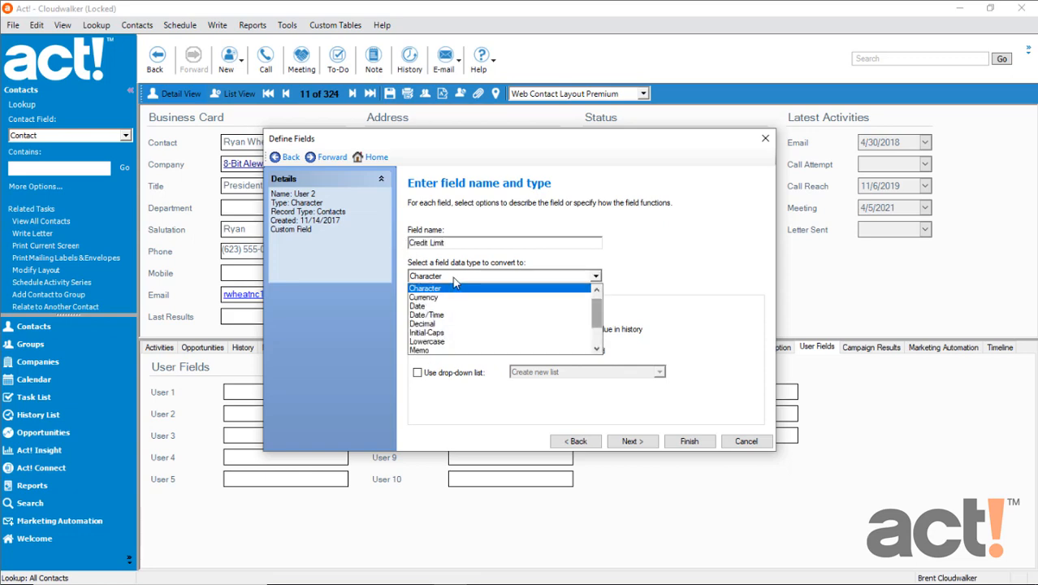
click(445, 297)
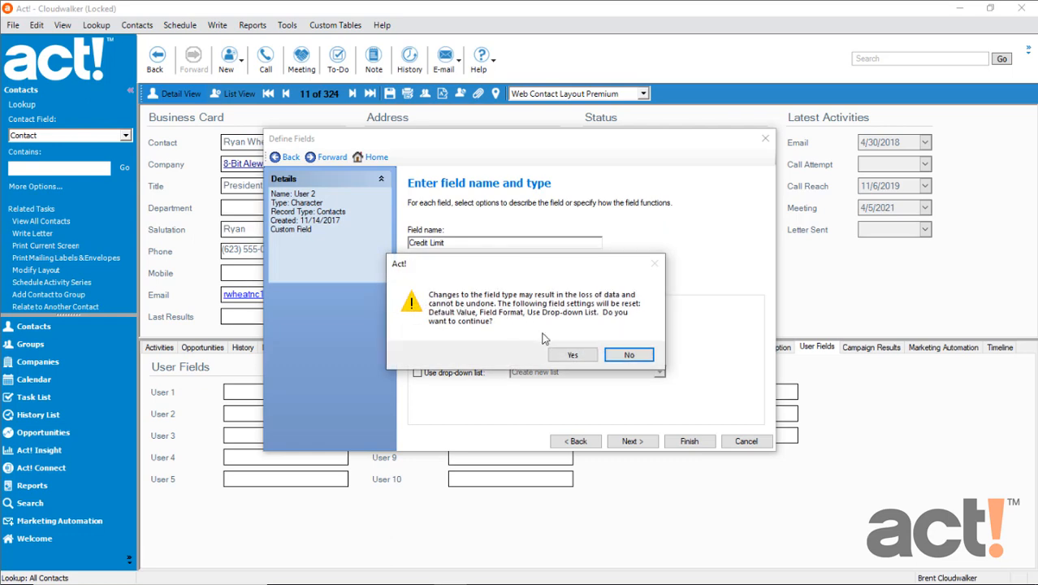
click(570, 355)
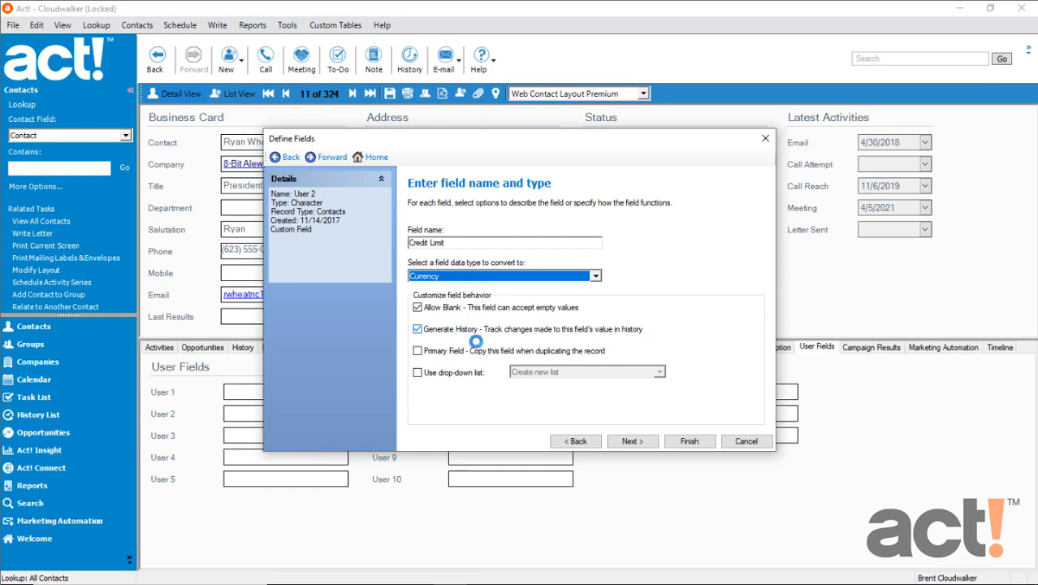
Step: Reduce the Credit Limit field's decimal places before and after the decimal separator and save the field definition
click(631, 441)
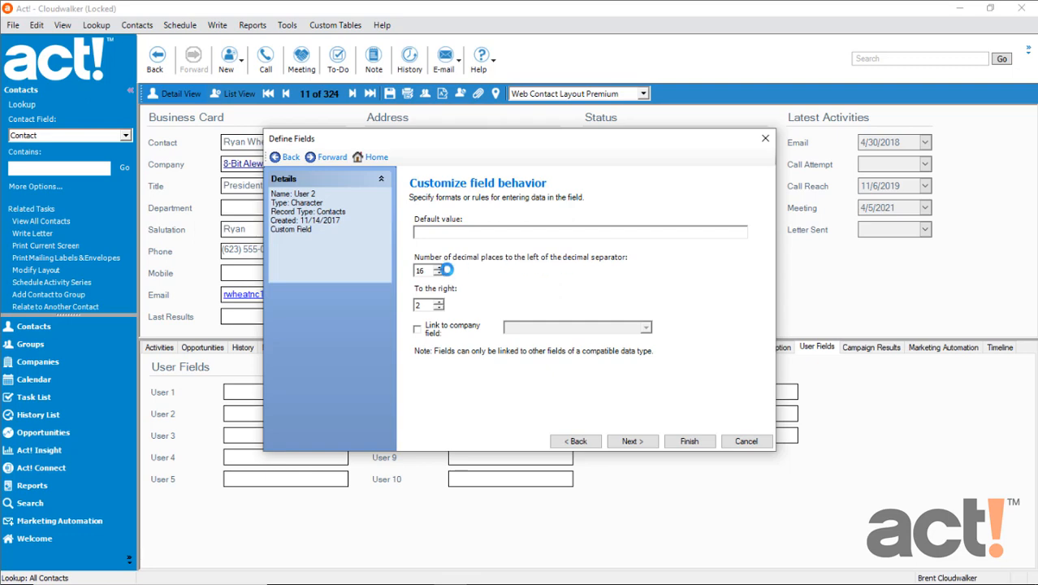
click(439, 274)
click(438, 274)
click(438, 274)
click(438, 274)
click(438, 274)
click(438, 273)
click(438, 274)
click(439, 273)
click(439, 273)
click(438, 307)
click(438, 307)
click(689, 440)
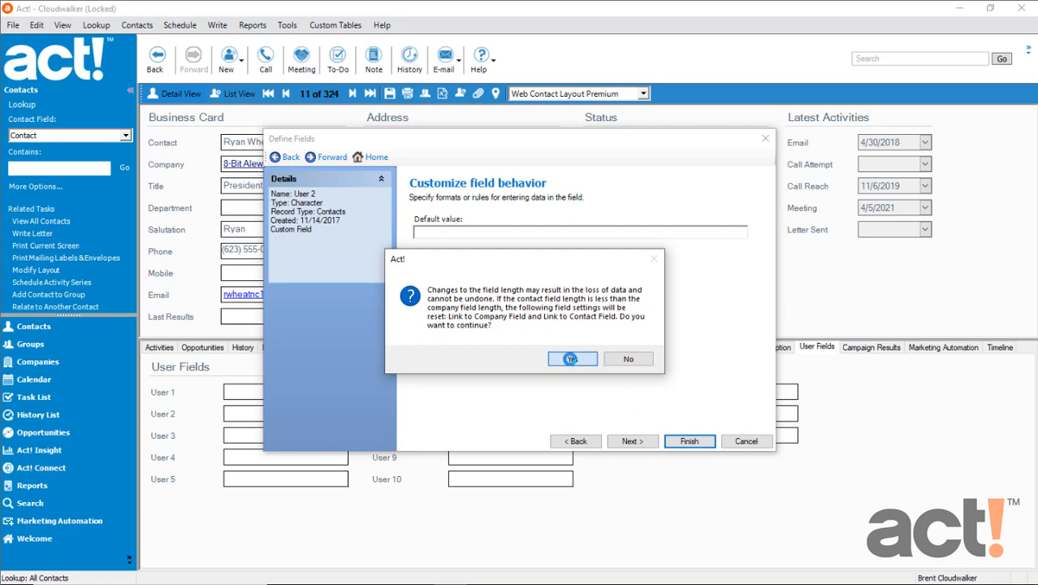
click(573, 358)
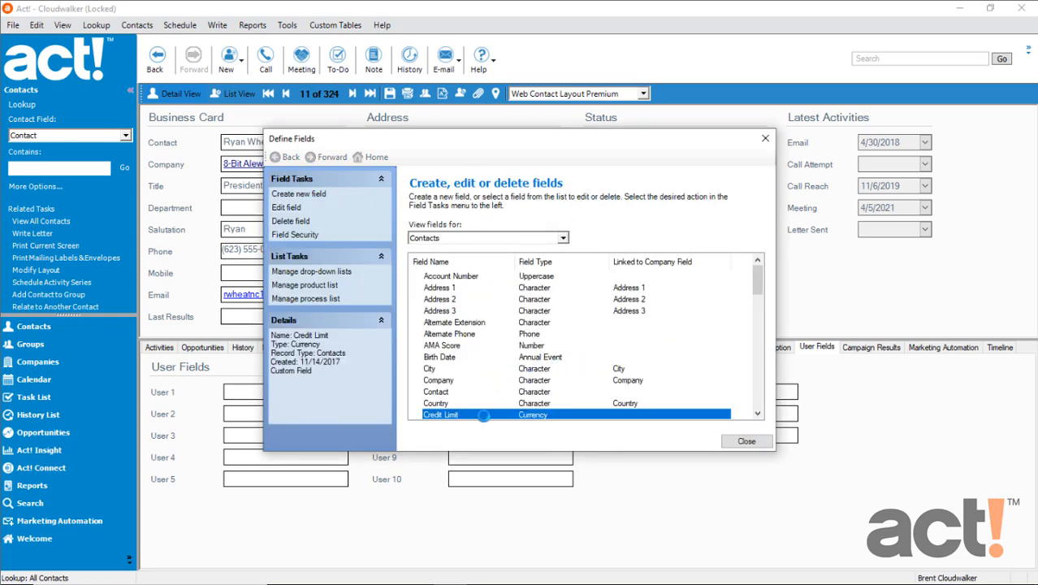
Step: Edit the User 3 contact field and rename it as Pmt Due Date
scroll(487, 390, down, 12)
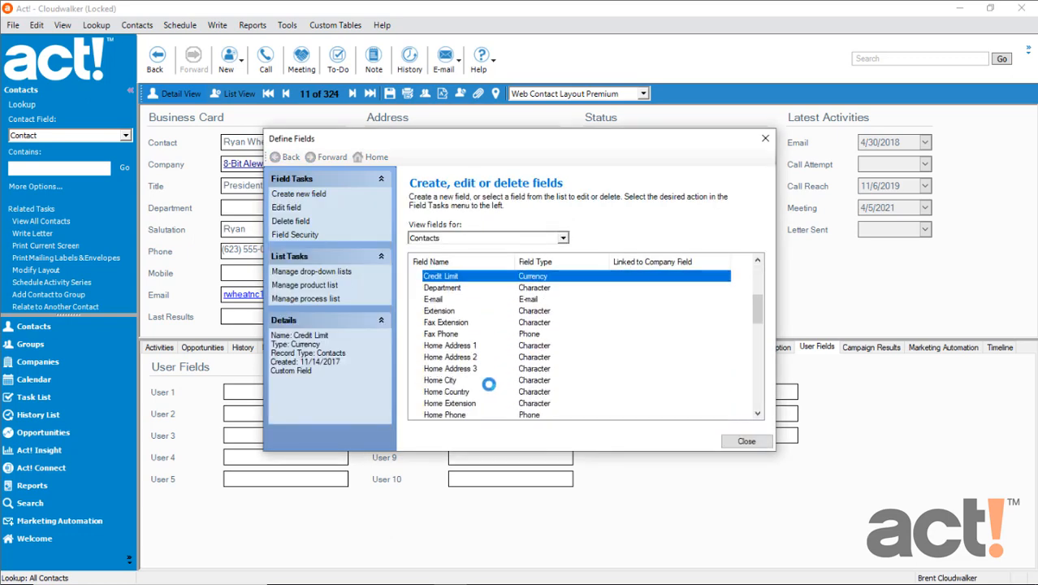
scroll(492, 379, down, 2)
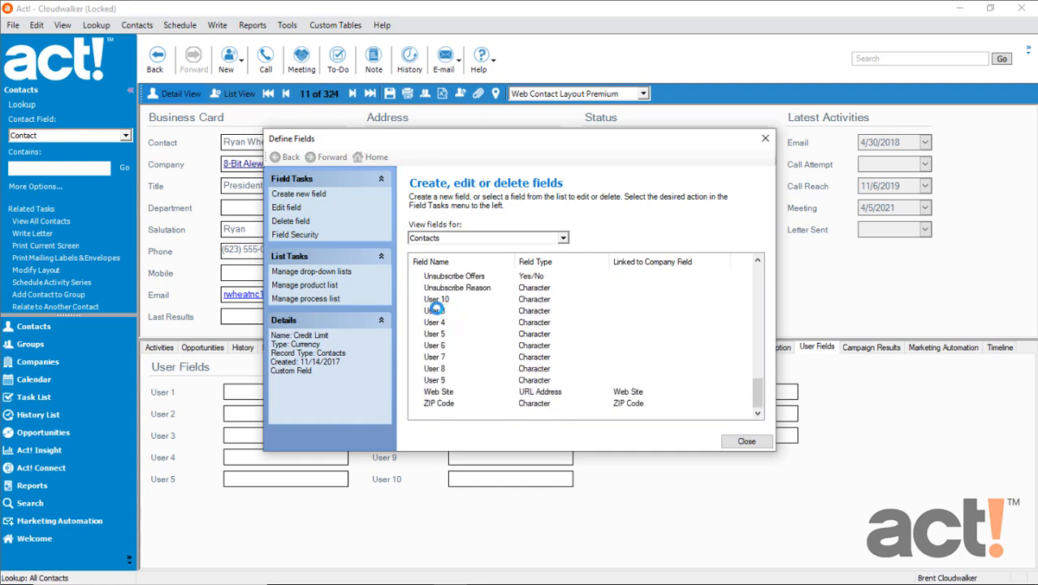
click(436, 311)
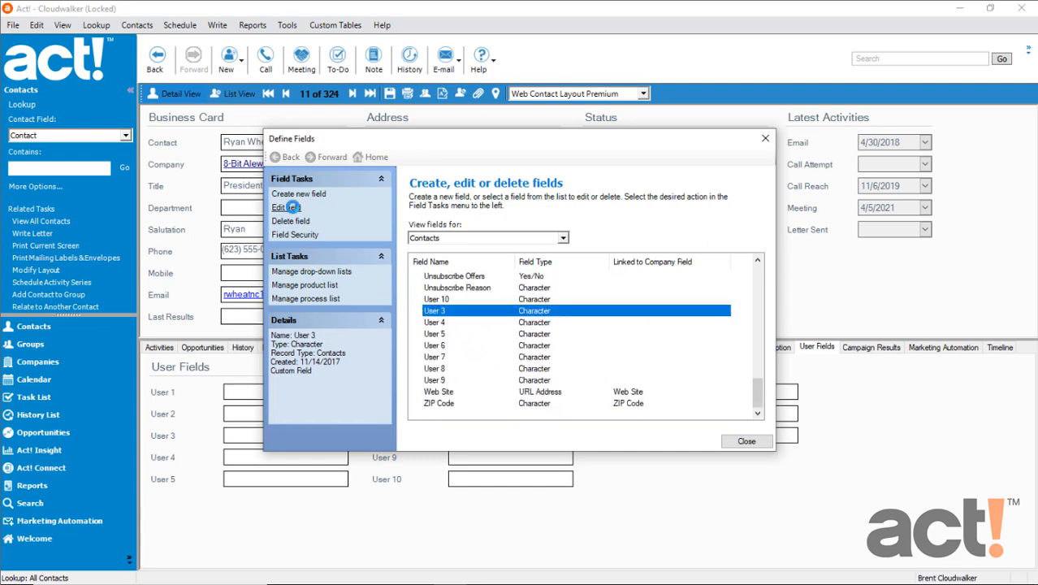
click(291, 209)
drag(438, 235, 400, 242)
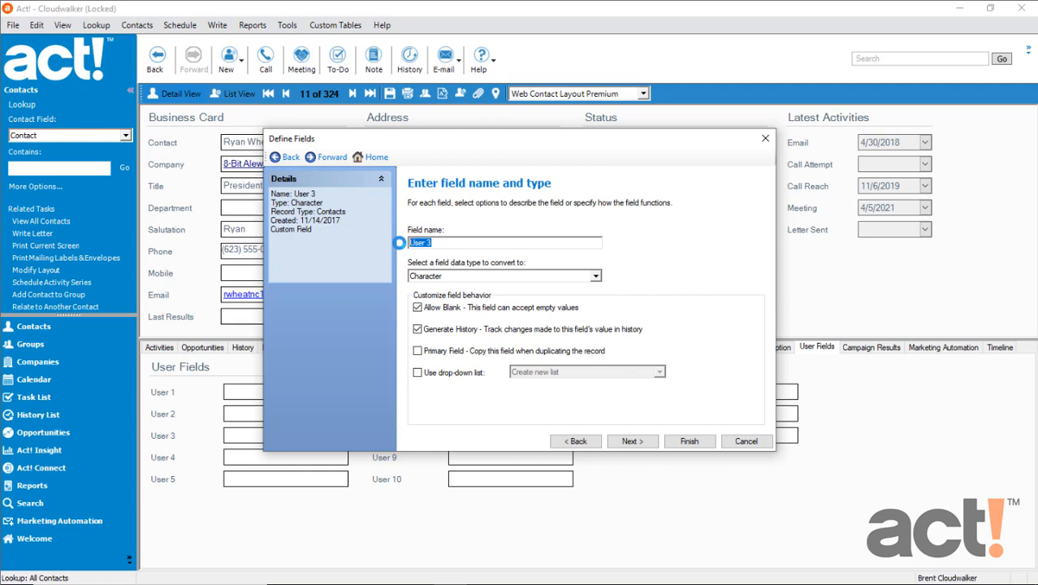
text(Pmt Due Date)
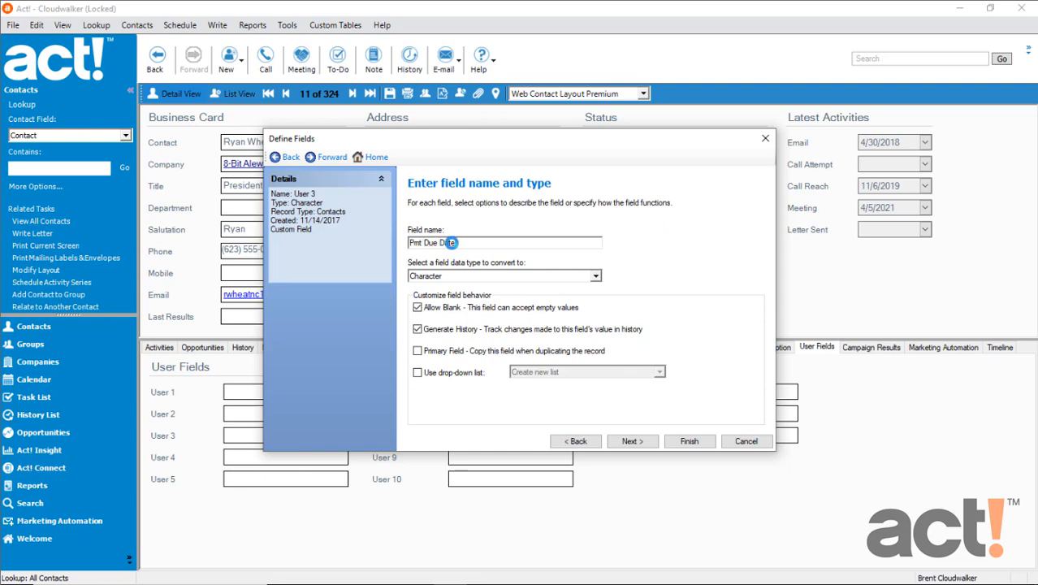
Step: Convert the Pmt Due Date field to the Date data type and turn off Generate History for it
click(459, 277)
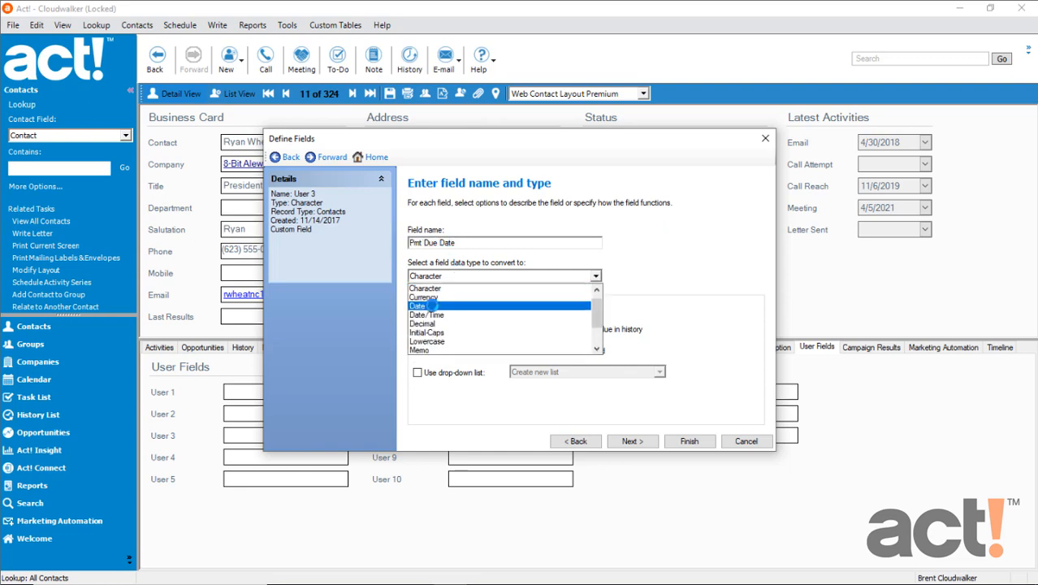
click(429, 305)
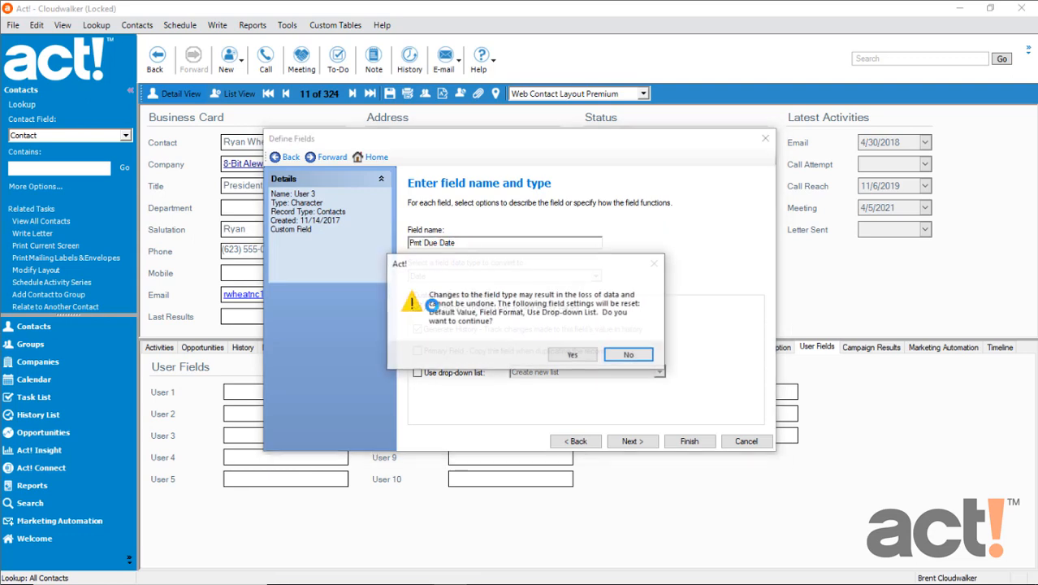
click(565, 354)
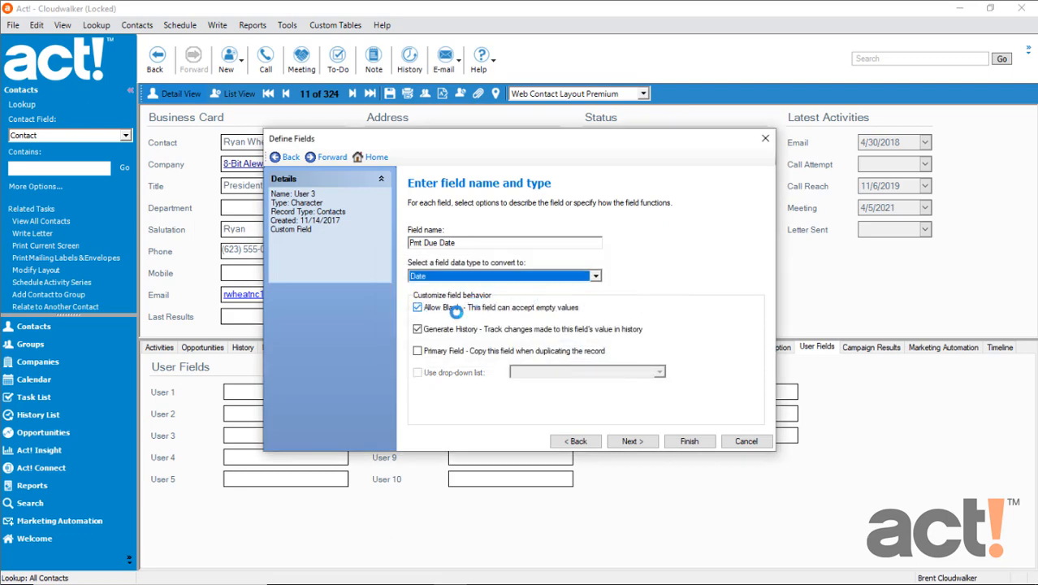
click(417, 329)
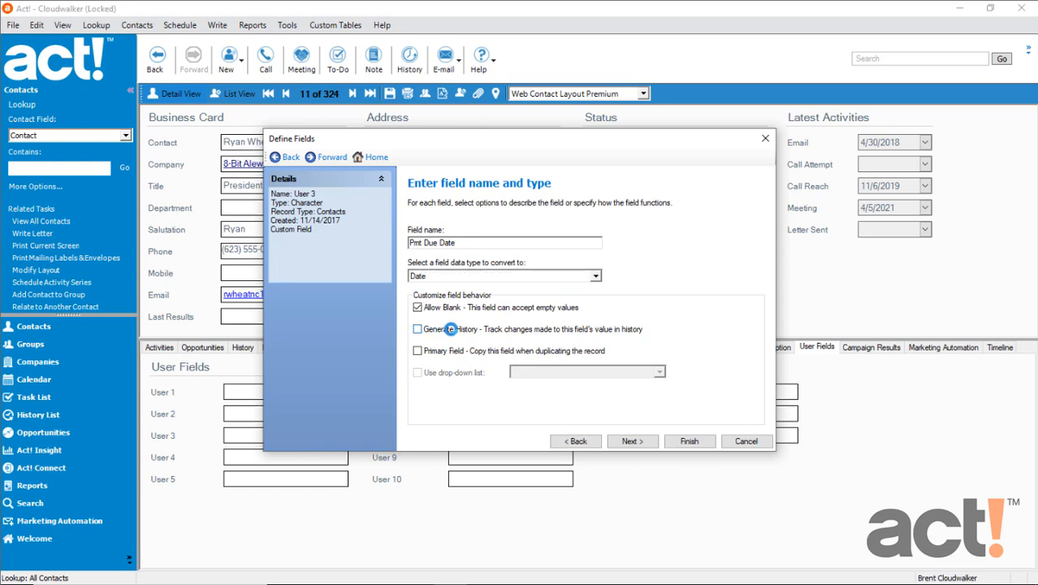
Step: Finish the Pmt Due Date field definition without linking it to a company field, and close the field definitions
click(630, 441)
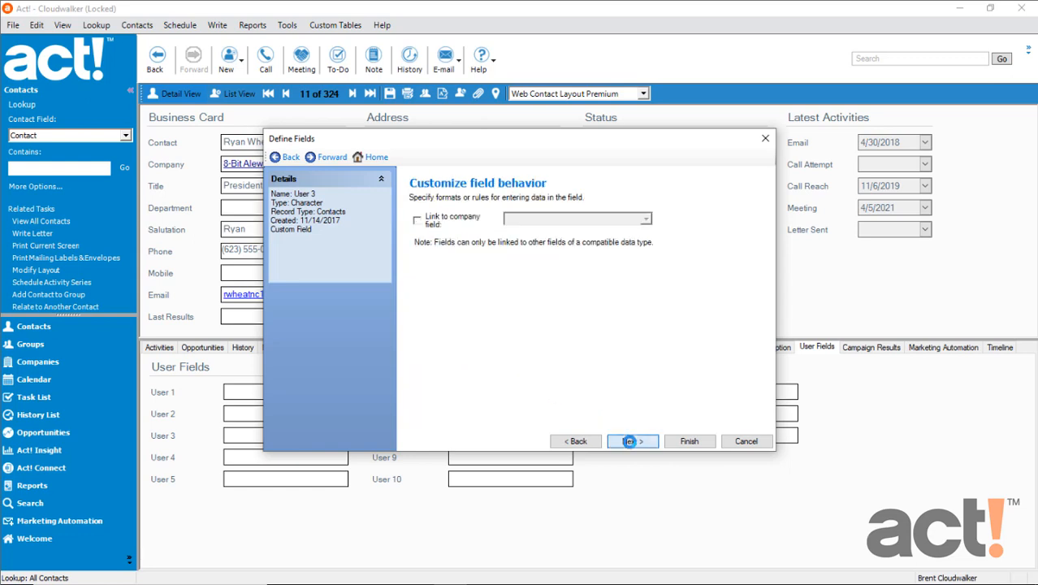
click(687, 441)
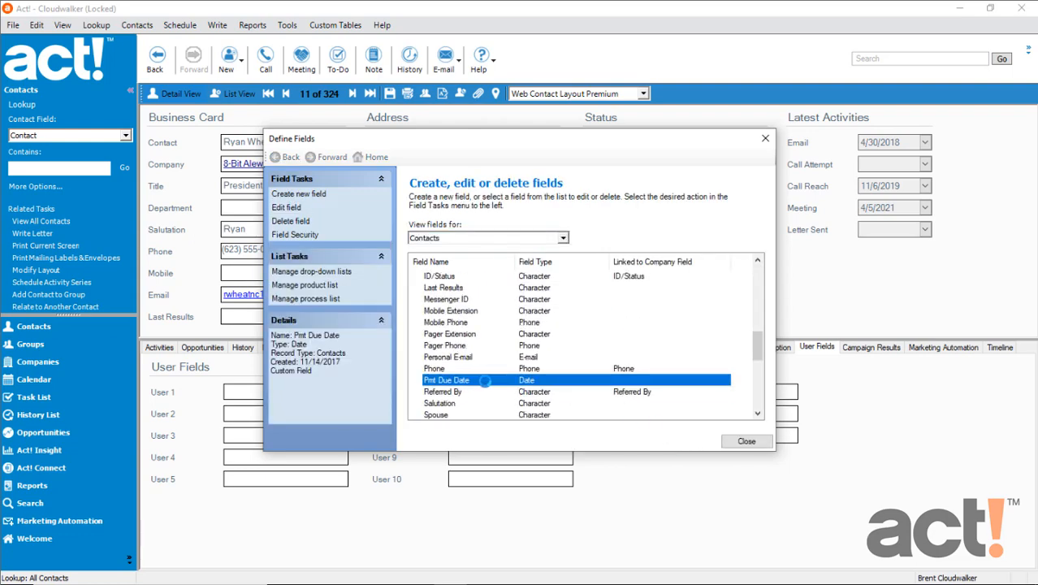
click(740, 441)
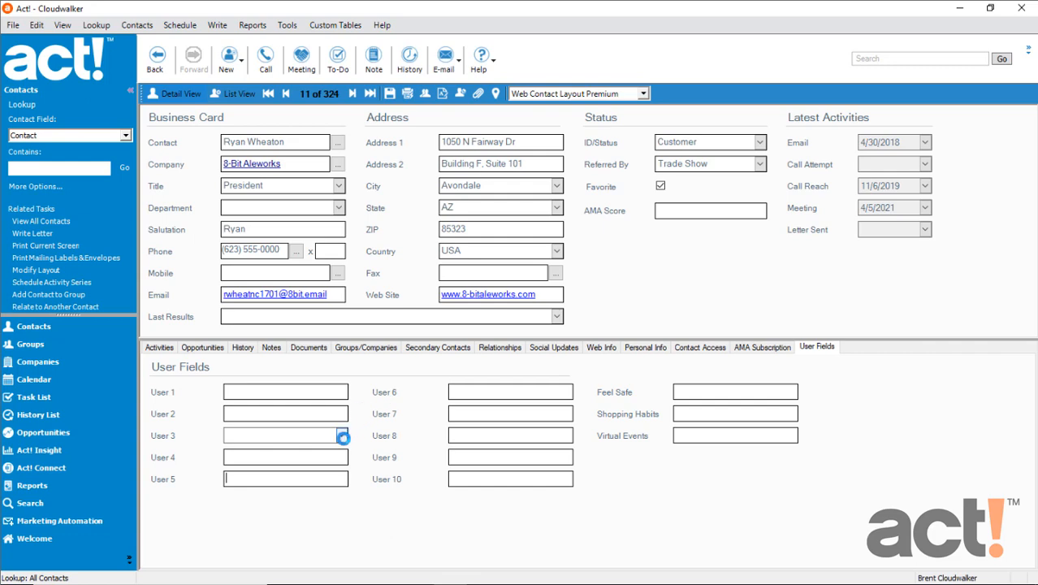
Step: Set the contact's User 3 date field to 12/31/2021 using its calendar
click(342, 436)
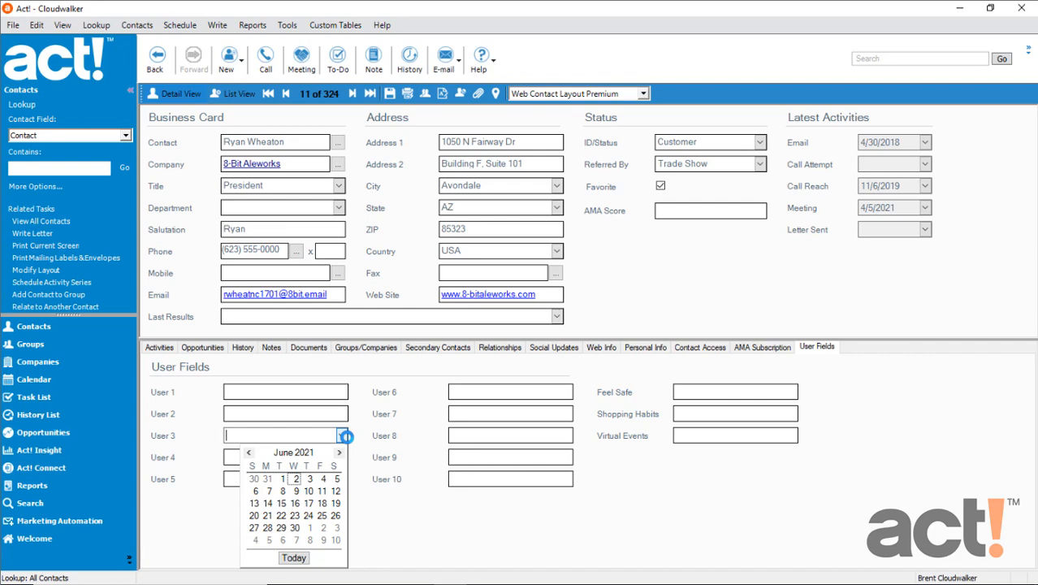
click(339, 453)
click(339, 453)
click(338, 453)
click(339, 453)
click(339, 453)
click(339, 453)
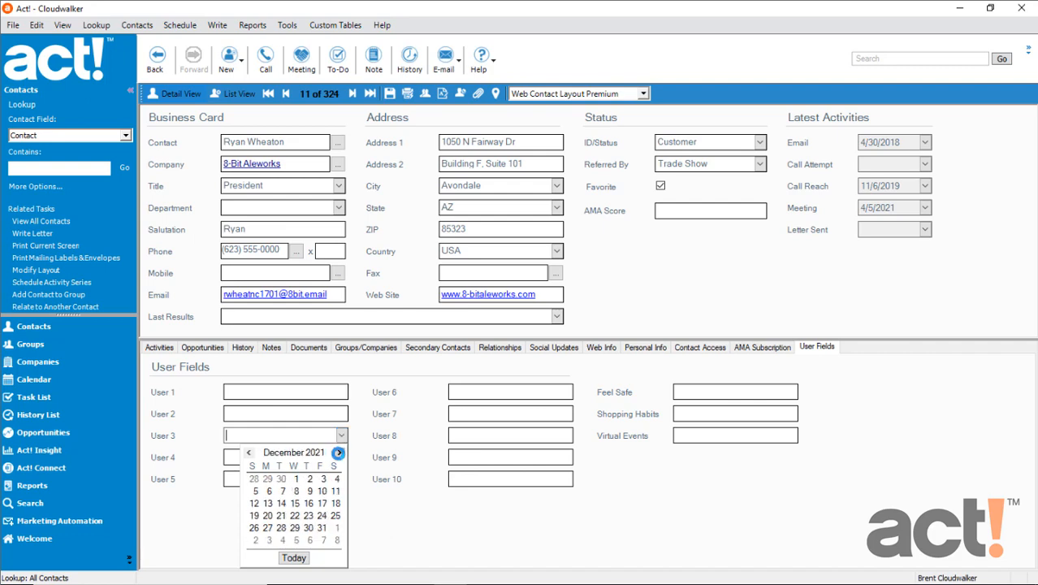
click(322, 527)
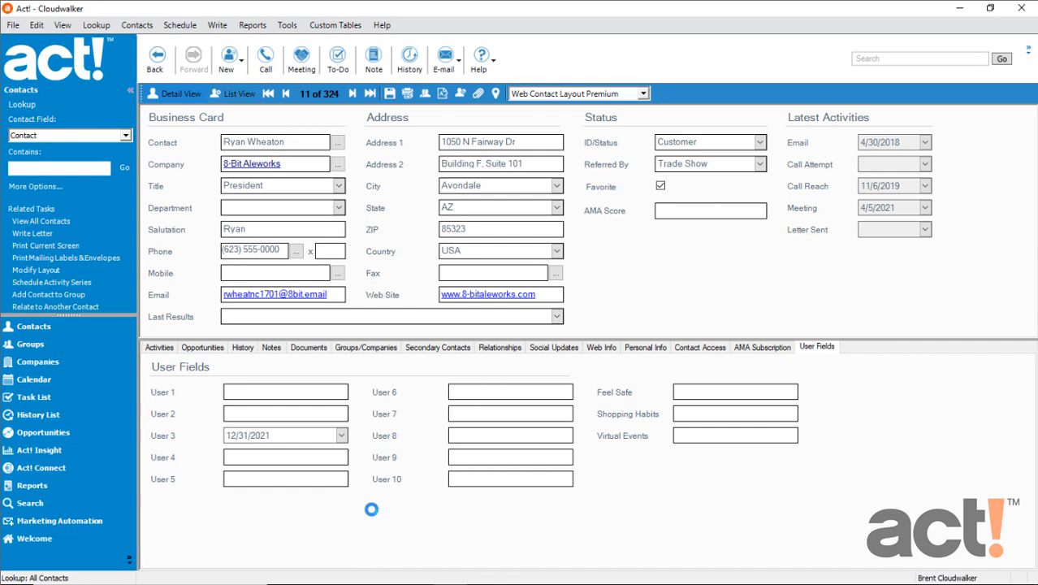
Step: Fill in the contact's User 1 field with the formatted sample code DFGR34
click(282, 389)
text(FASF45)
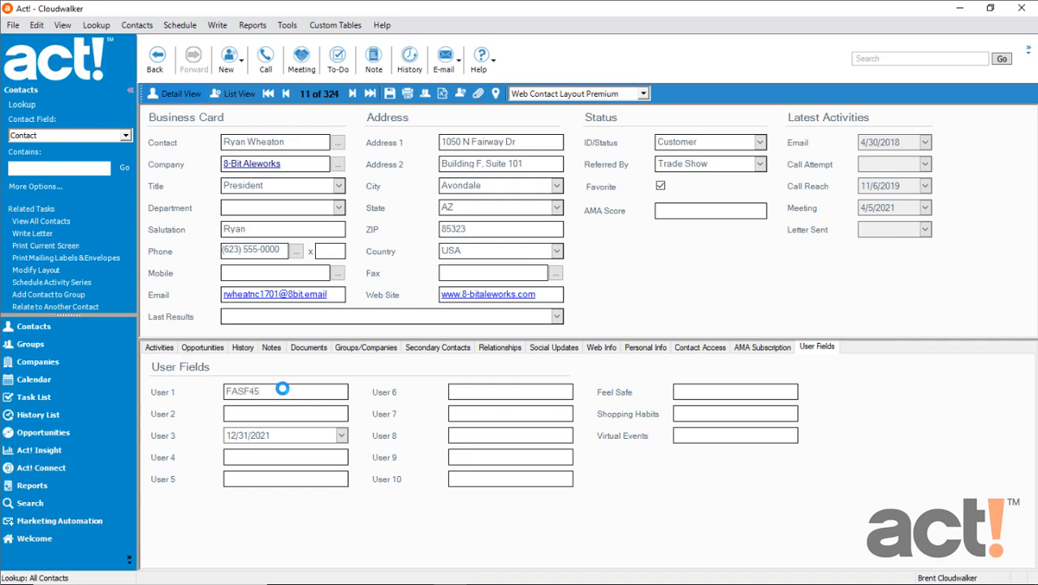
key(BackSpace)
key(BackSpace)
key(BackSpace)
key(BackSpace)
key(BackSpace)
key(BackSpace)
text(DFGR34)
Step: Enter 5000 in the contact's User 2 currency field and save the contact record
click(273, 415)
text(5)
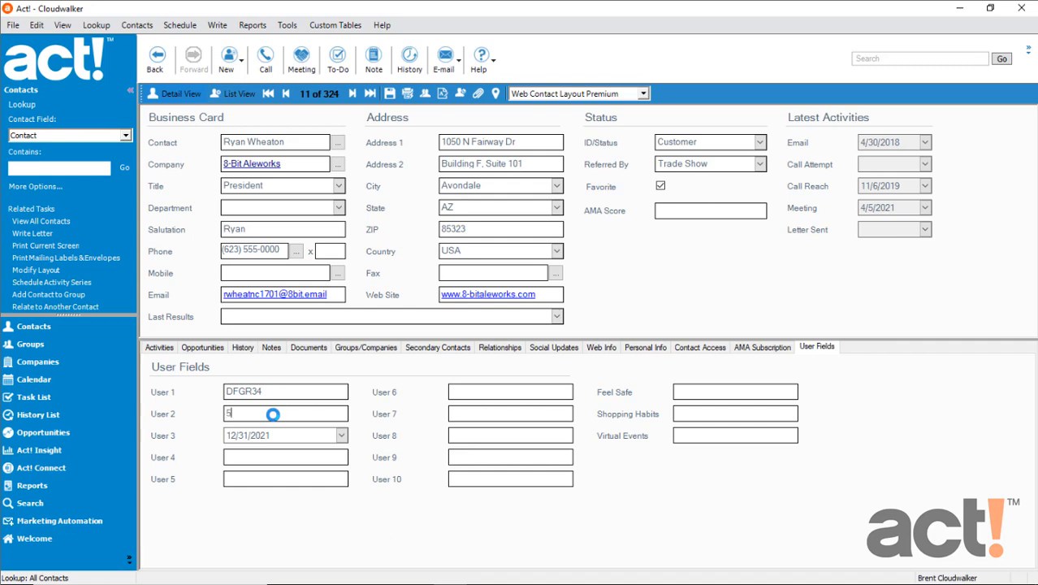
text(000)
key(Tab)
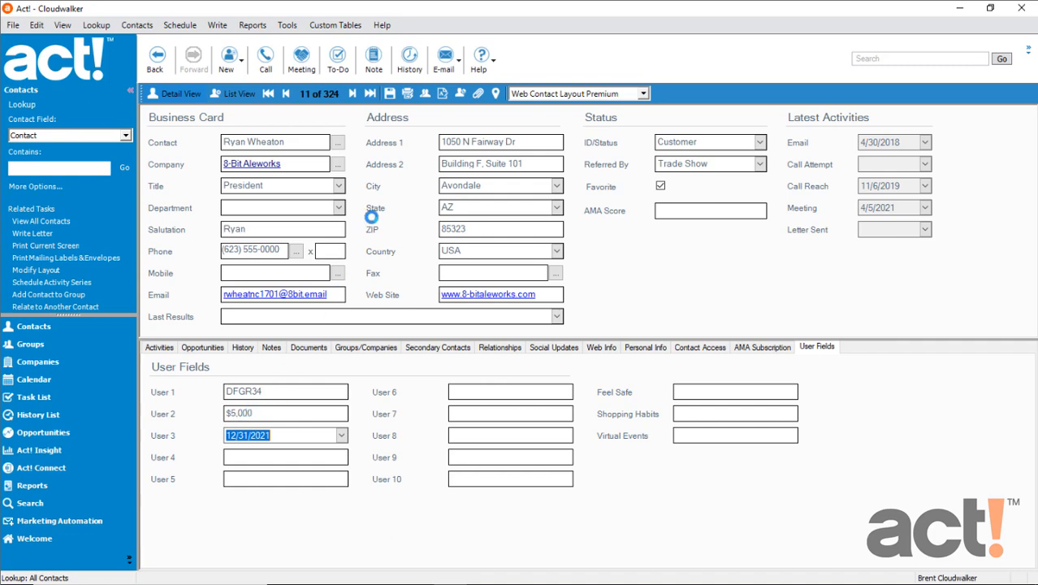
click(390, 93)
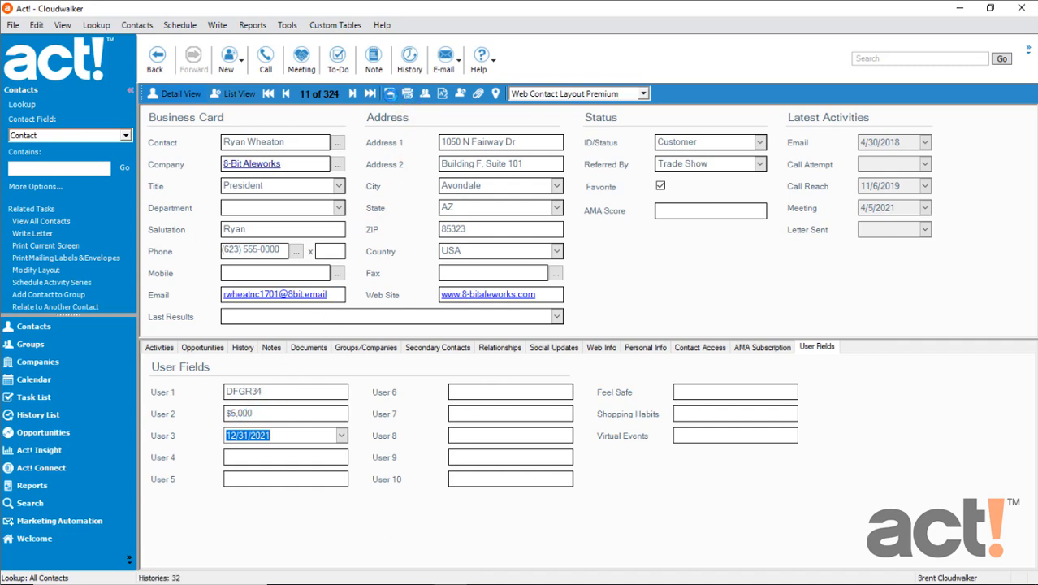